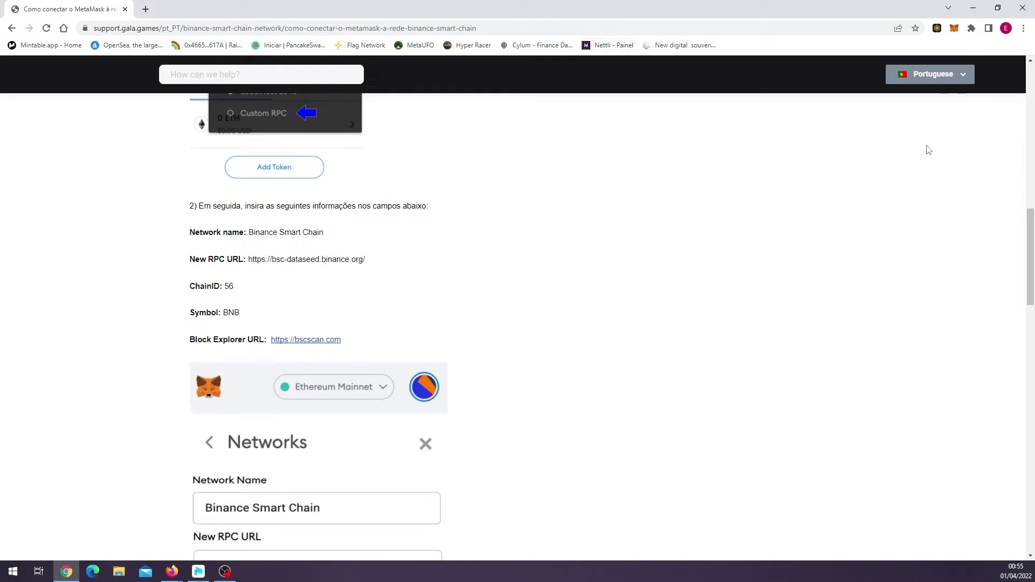
Step: Open the MetaMask wallet's network list and start adding a new network, ready to fill in its name
{"action": "left_click", "coordinate": [952, 31]}
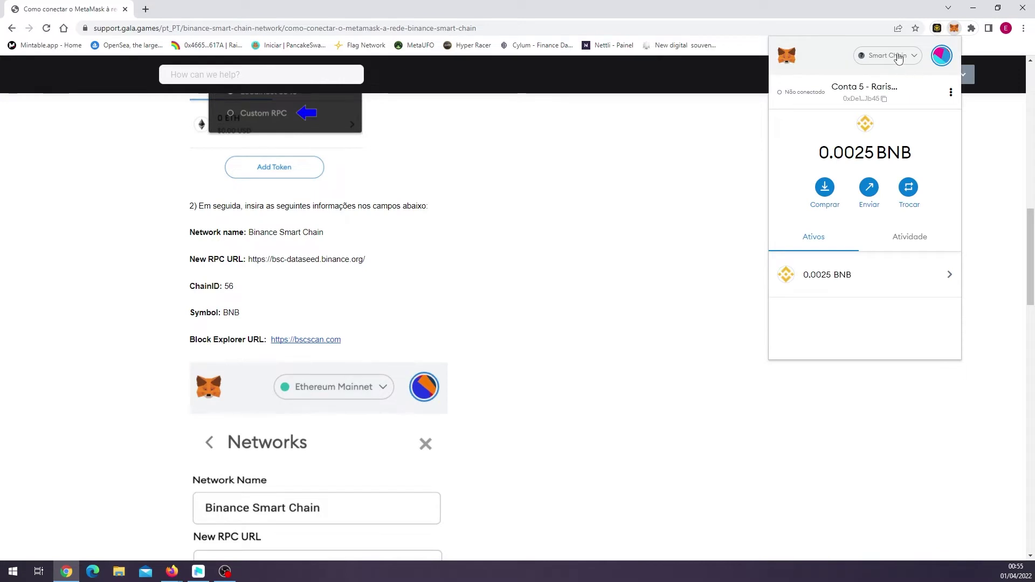
{"action": "left_click", "coordinate": [897, 58]}
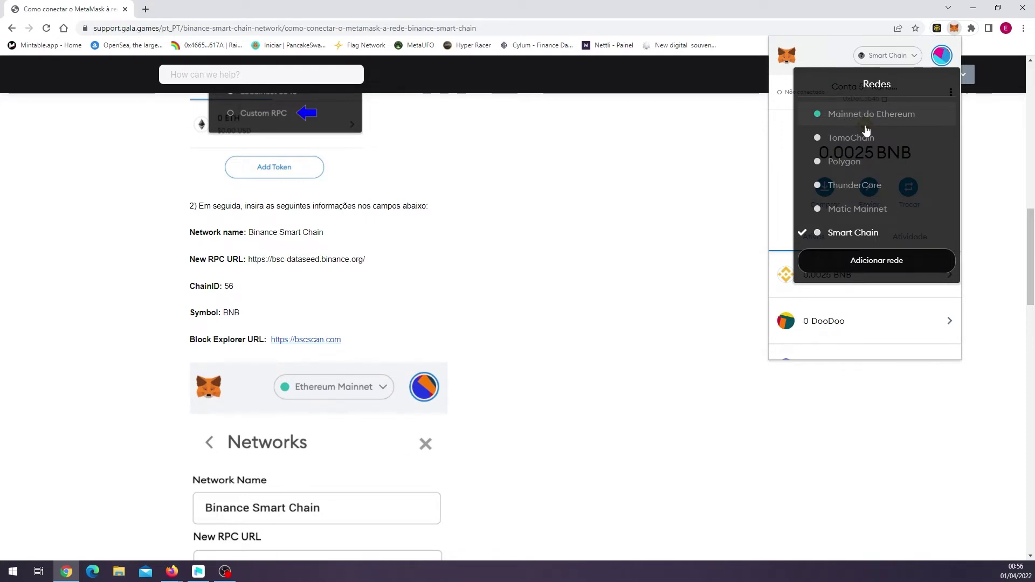
{"action": "left_click", "coordinate": [876, 262]}
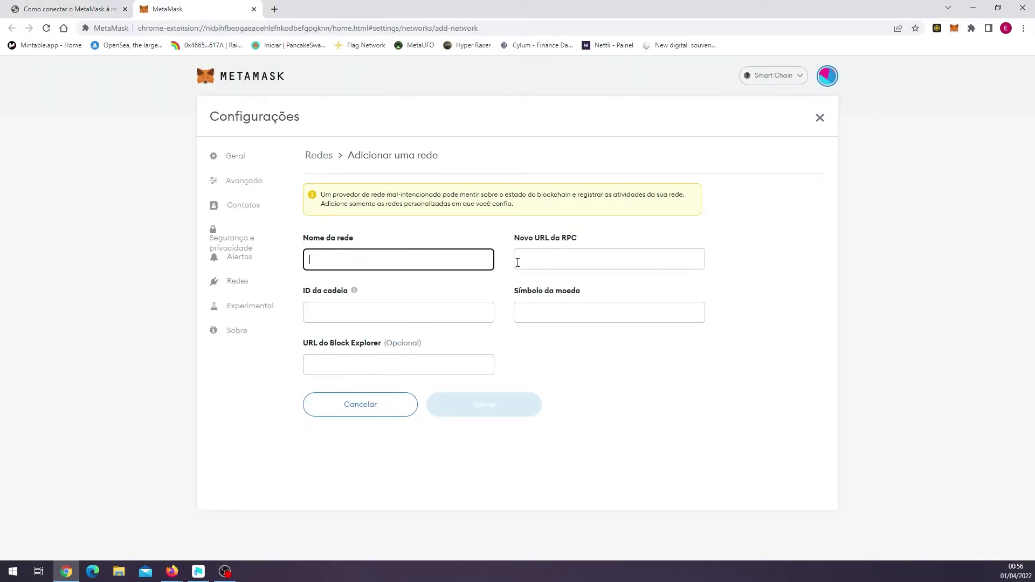
{"action": "left_click", "coordinate": [344, 264]}
Step: Copy the network name "Binance Smart Chain" from the Gala support article into the new network's name
{"action": "left_click", "coordinate": [66, 11]}
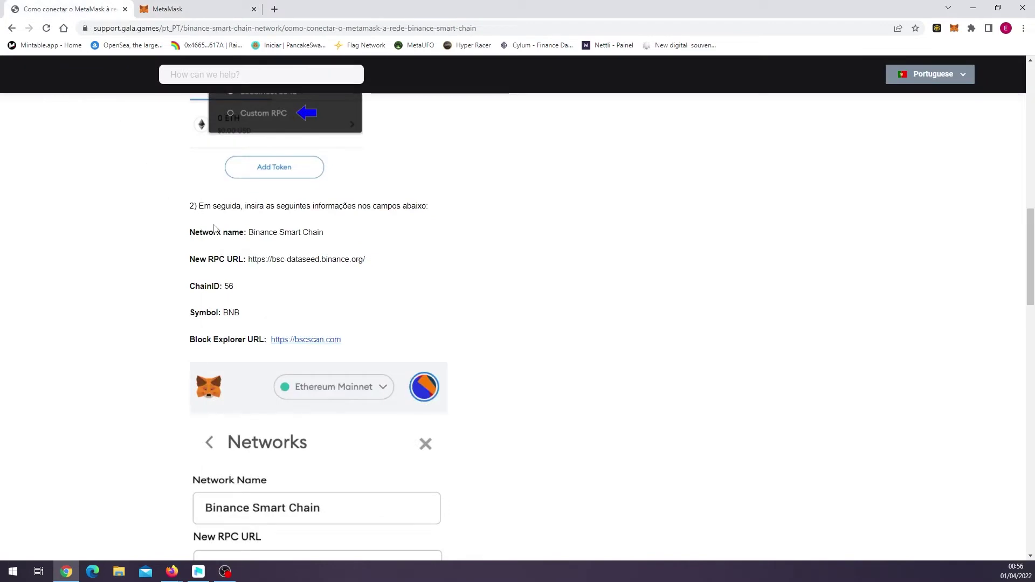
{"action": "left_click_drag", "start_coordinate": [249, 232], "coordinate": [327, 242]}
{"action": "key", "text": "ctrl+c"}
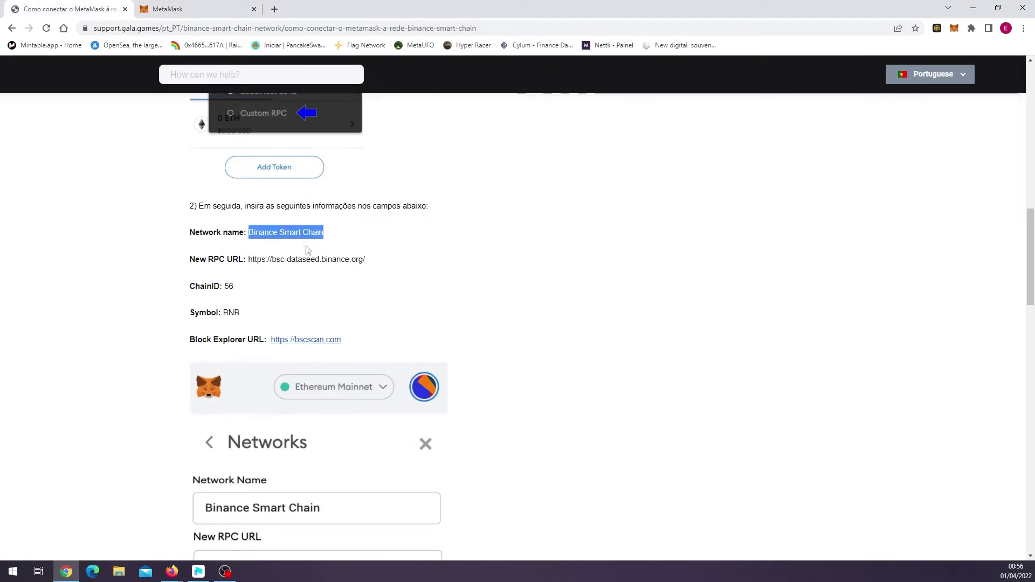
{"action": "left_click", "coordinate": [178, 9]}
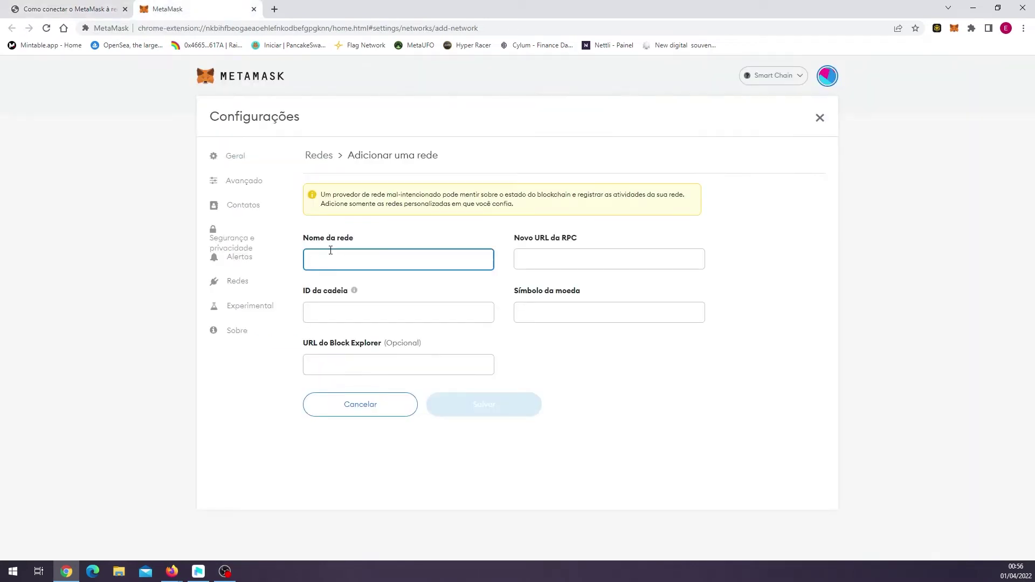
{"action": "key", "text": "ctrl+v"}
{"action": "left_click", "coordinate": [68, 10]}
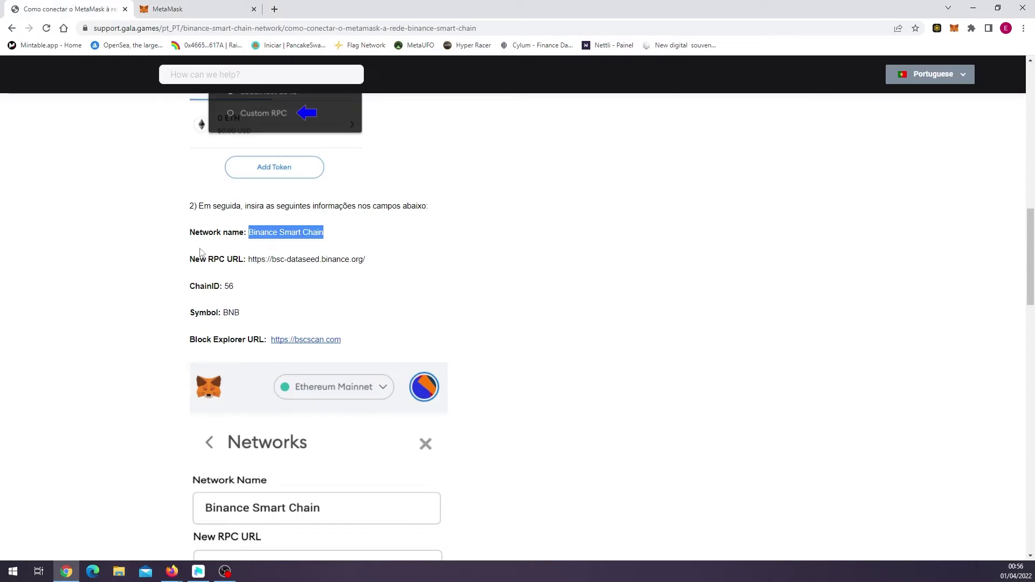
{"action": "left_click_drag", "start_coordinate": [249, 259], "coordinate": [366, 263]}
{"action": "key", "text": "ctrl+c"}
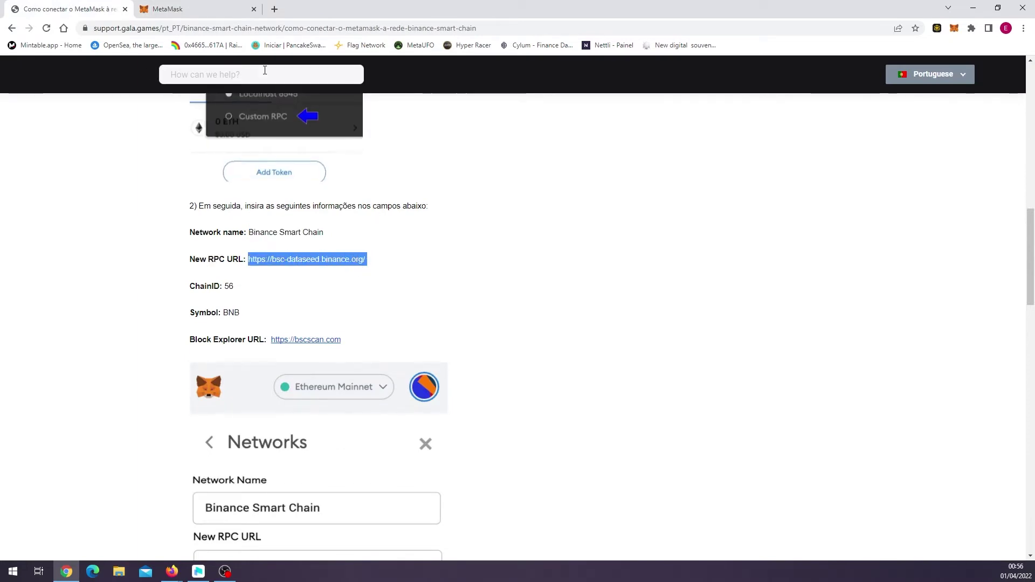
{"action": "left_click", "coordinate": [196, 9]}
{"action": "left_click", "coordinate": [537, 250]}
{"action": "key", "text": "ctrl+v"}
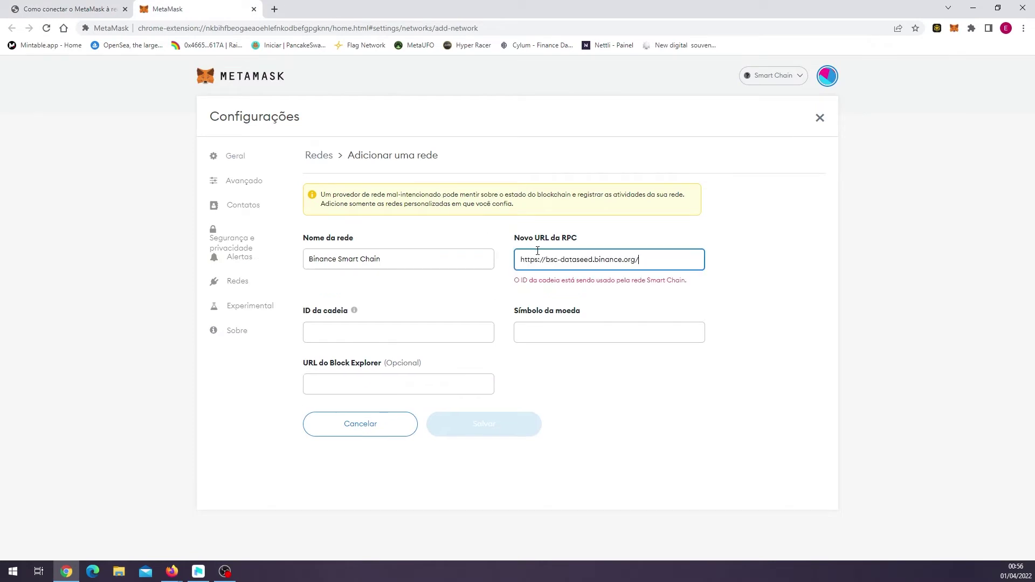
Step: Set the new network's chain ID to 56, copied from the support article
{"action": "left_click", "coordinate": [78, 10]}
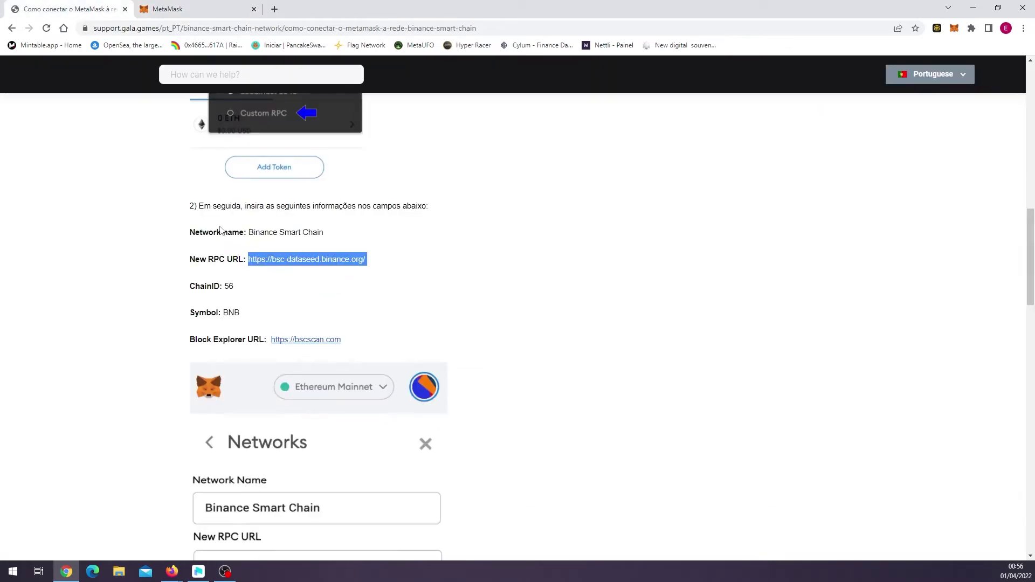
{"action": "double_click", "coordinate": [226, 286]}
{"action": "key", "text": "ctrl+c"}
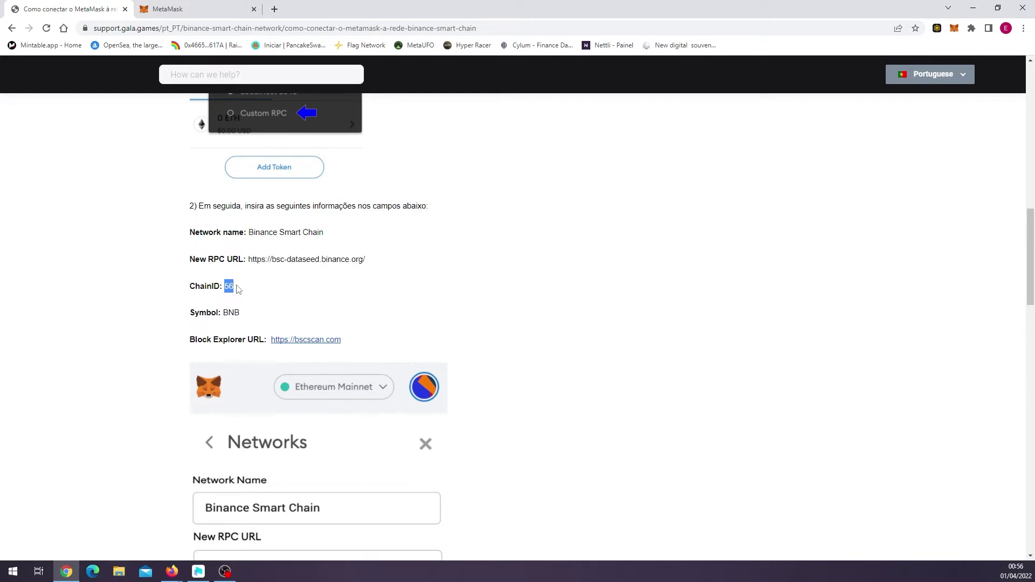
{"action": "left_click", "coordinate": [178, 12]}
{"action": "left_click", "coordinate": [378, 329]}
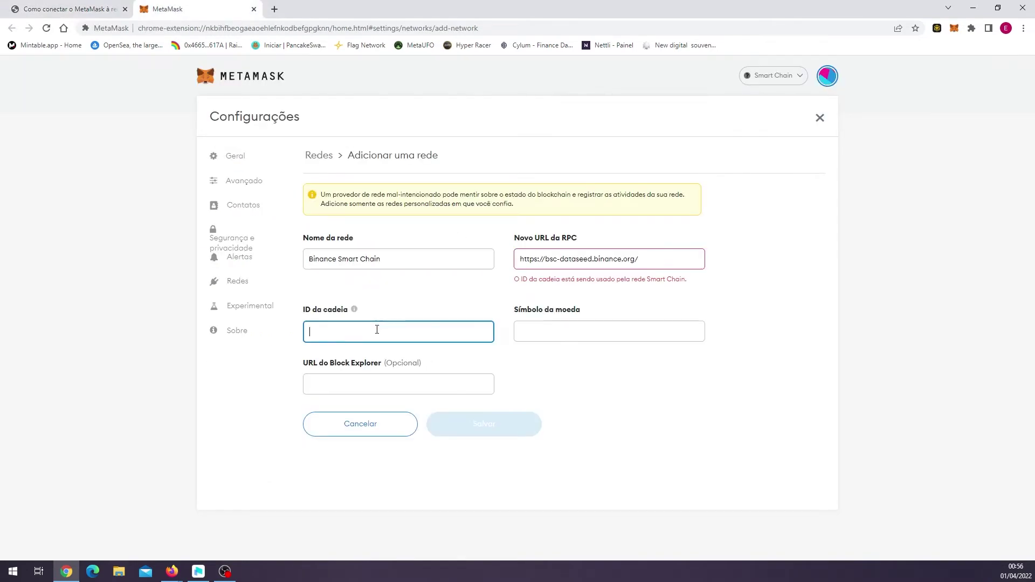
{"action": "key", "text": "ctrl+v"}
Step: Set the new network's currency symbol to BNB, copied from the support article
{"action": "left_click", "coordinate": [57, 10]}
{"action": "left_click_drag", "start_coordinate": [223, 312], "coordinate": [240, 312]}
{"action": "key", "text": "ctrl+c"}
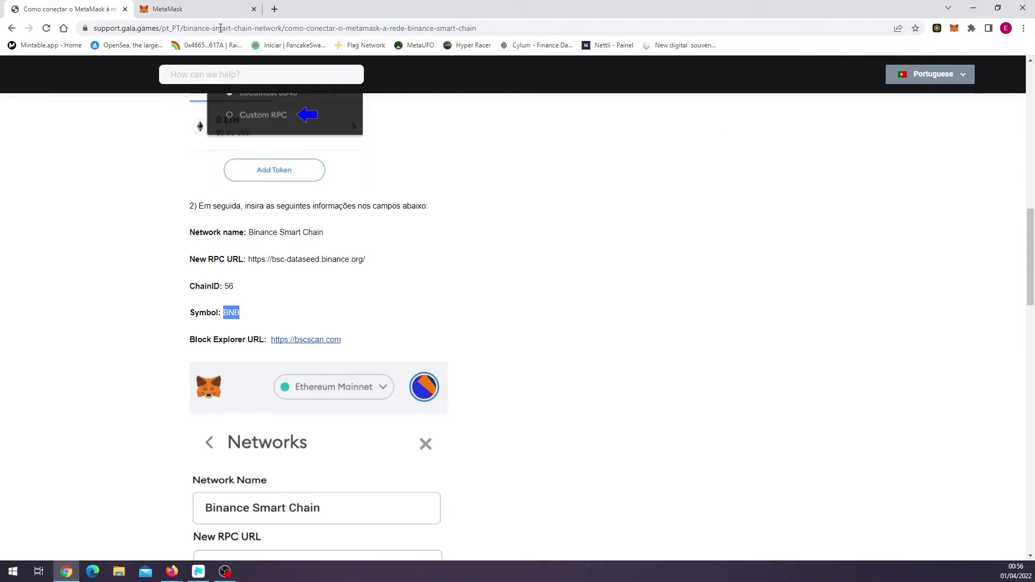
{"action": "left_click", "coordinate": [167, 9]}
{"action": "left_click", "coordinate": [561, 320]}
{"action": "key", "text": "ctrl+v"}
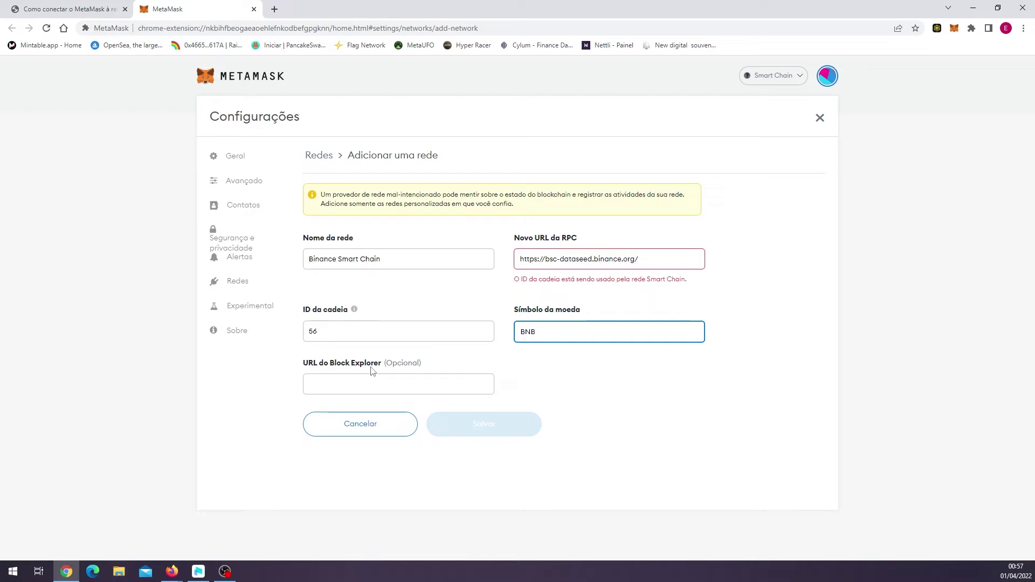
{"action": "left_click", "coordinate": [70, 10]}
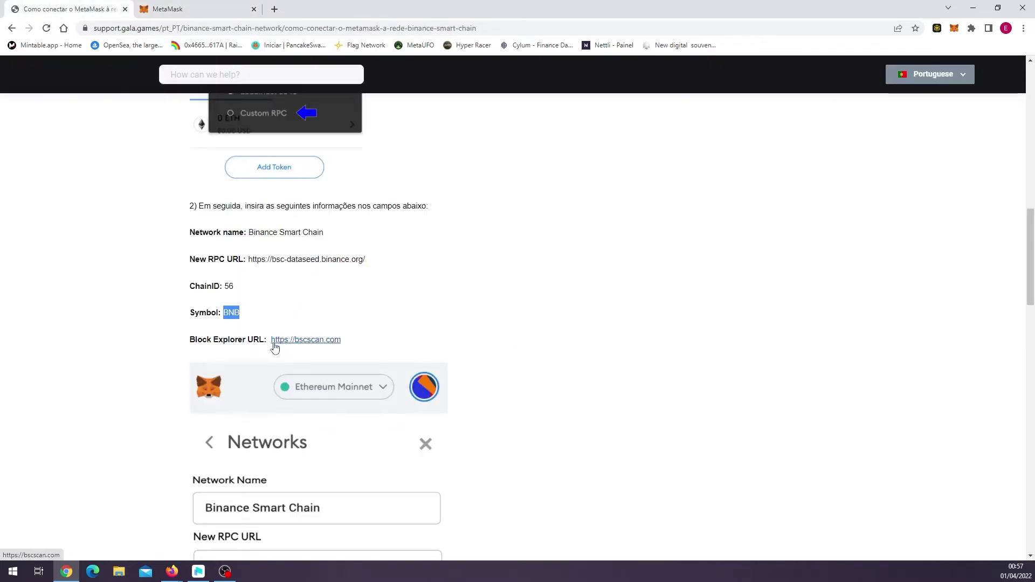
{"action": "left_click_drag", "start_coordinate": [343, 339], "coordinate": [272, 343]}
{"action": "key", "text": "ctrl+c"}
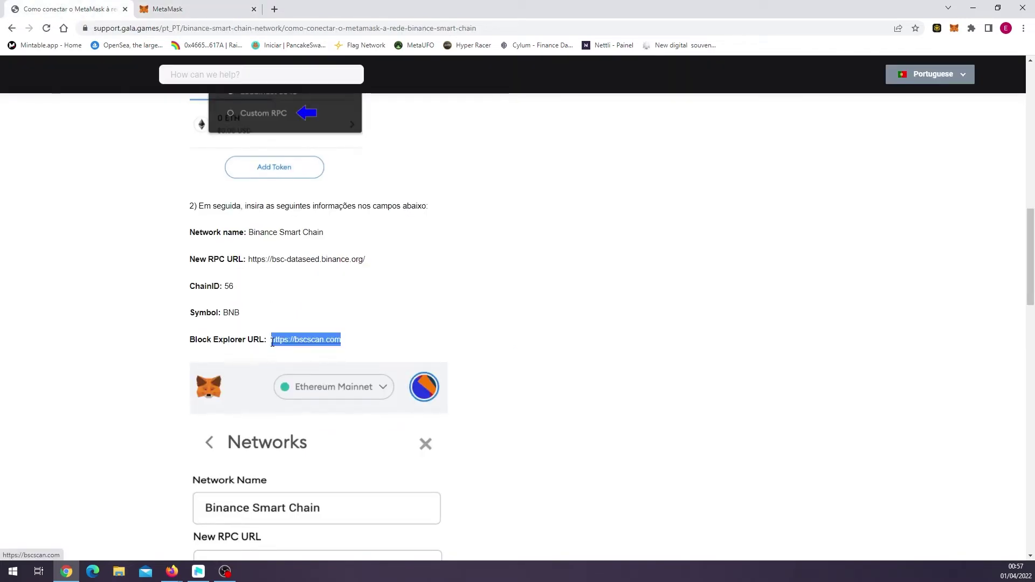
{"action": "left_click", "coordinate": [205, 9]}
{"action": "left_click", "coordinate": [376, 380]}
{"action": "key", "text": "ctrl+v"}
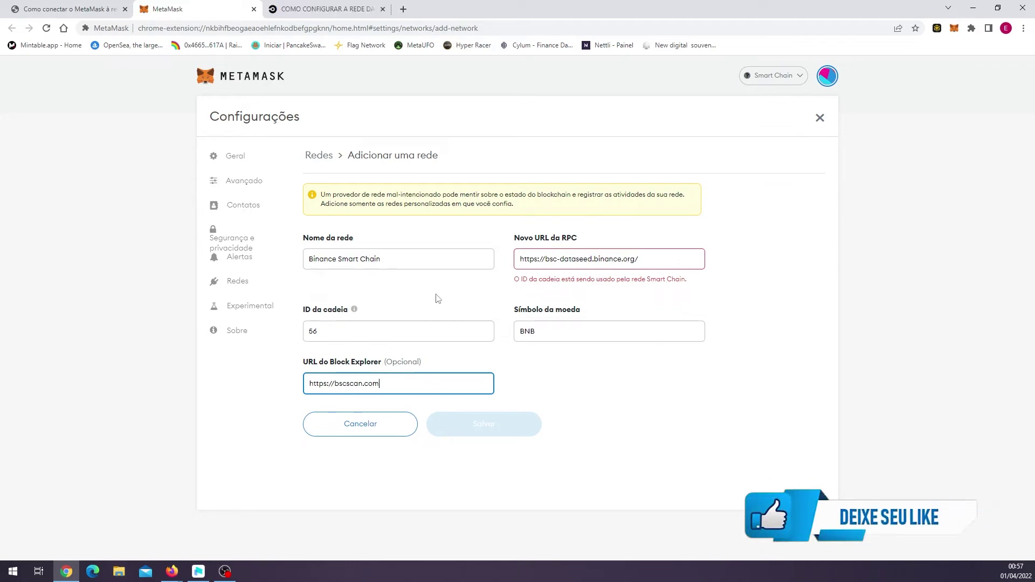
Step: Review the Polygon guide's network name, RPC URL, chain ID and currency symbol, then return to the MetaMask network form
{"action": "left_click_drag", "start_coordinate": [401, 383], "coordinate": [276, 372]}
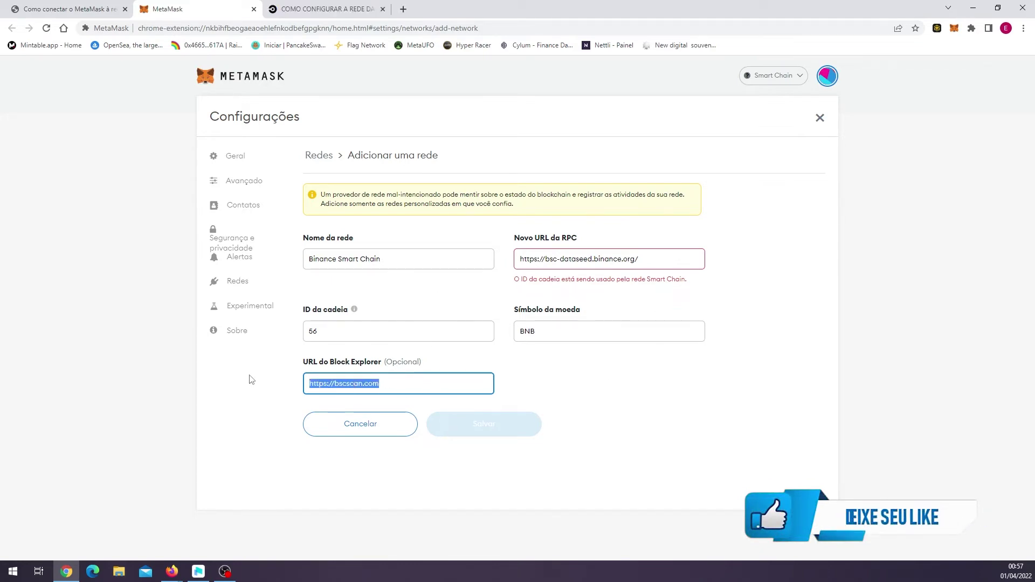
{"action": "key", "text": "ctrl+Tab"}
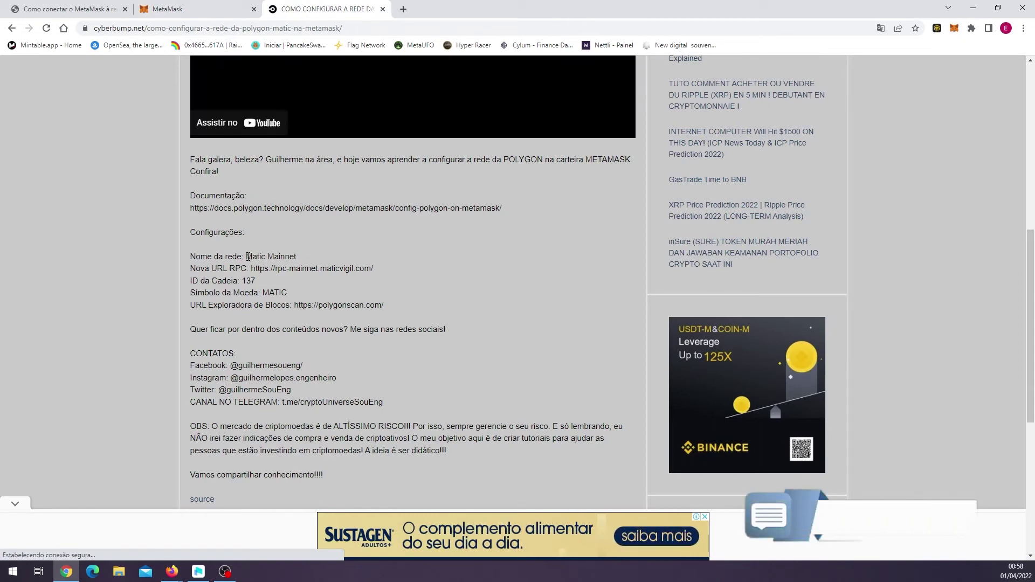
{"action": "left_click_drag", "start_coordinate": [246, 257], "coordinate": [297, 262]}
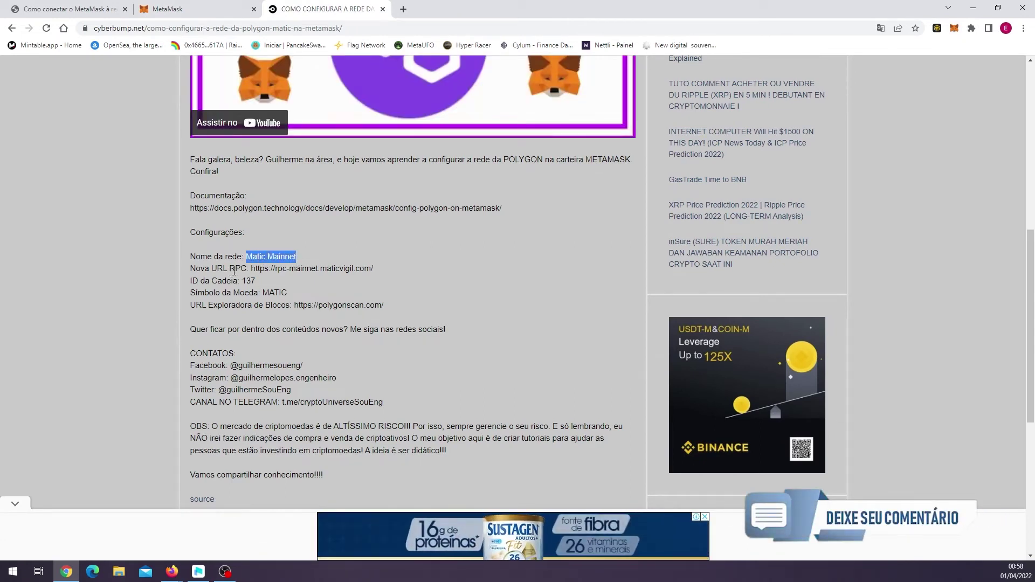
{"action": "left_click_drag", "start_coordinate": [251, 268], "coordinate": [350, 269]}
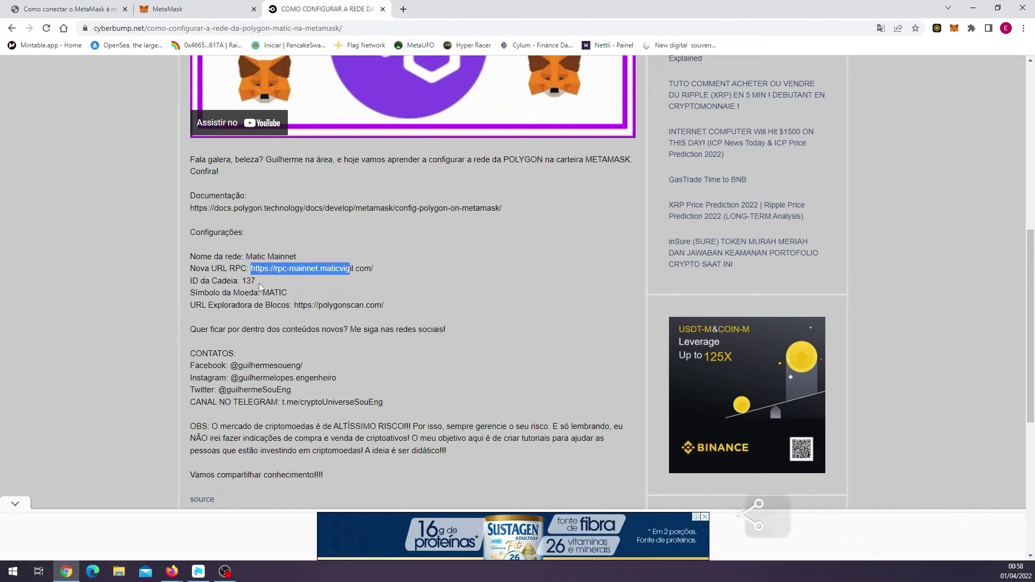
{"action": "double_click", "coordinate": [247, 280]}
{"action": "double_click", "coordinate": [277, 294]}
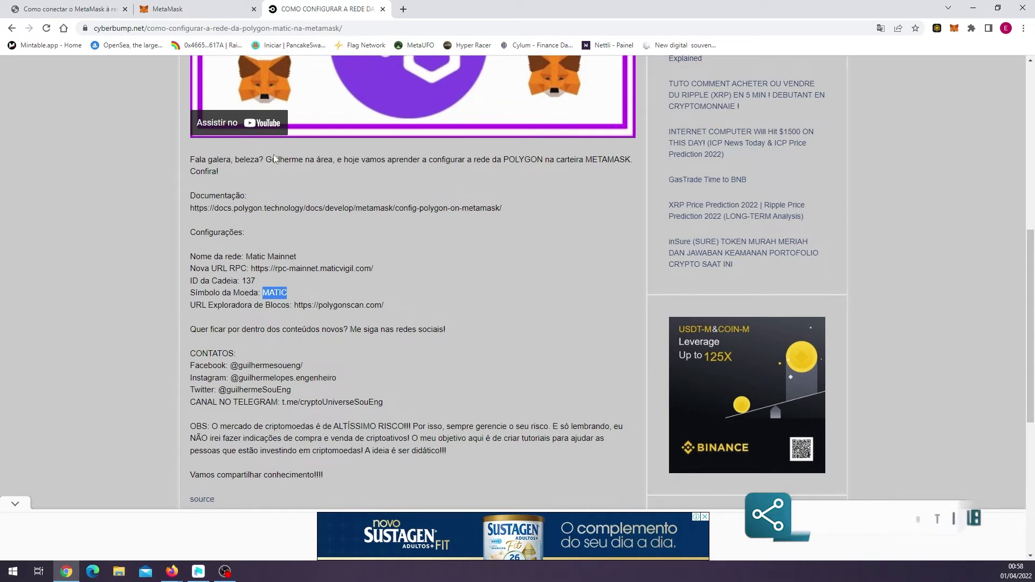
{"action": "key", "text": "ctrl+shift+Tab"}
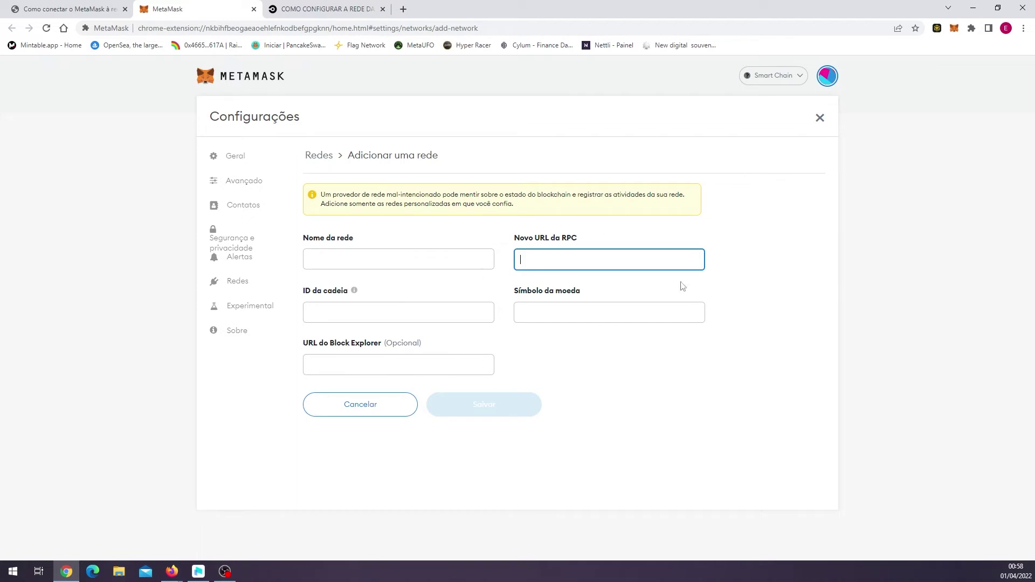
Step: View the wallet account on the Smart Chain network and on Mainnet do Ethereum
{"action": "left_click", "coordinate": [953, 29]}
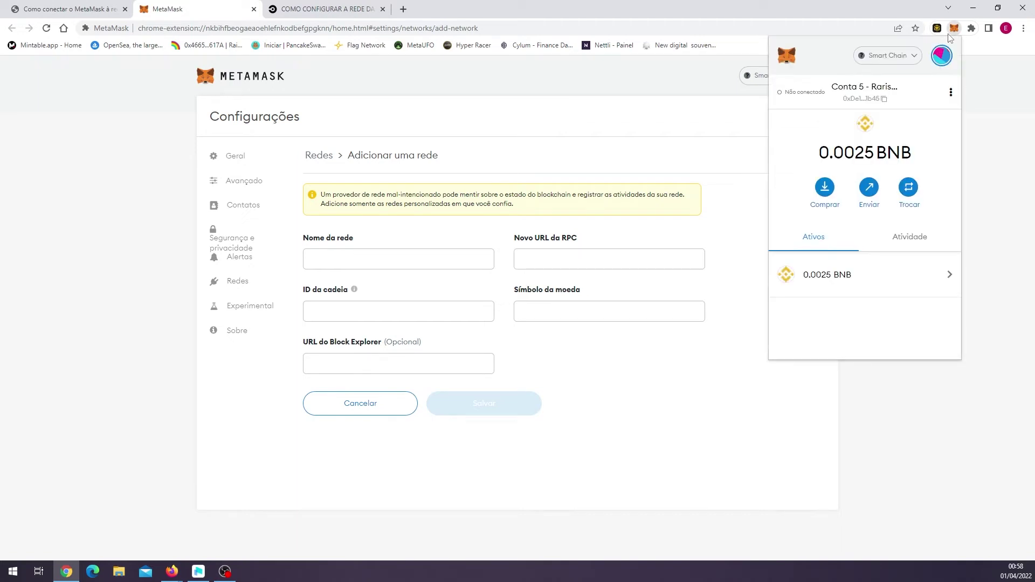
{"action": "left_click", "coordinate": [903, 60]}
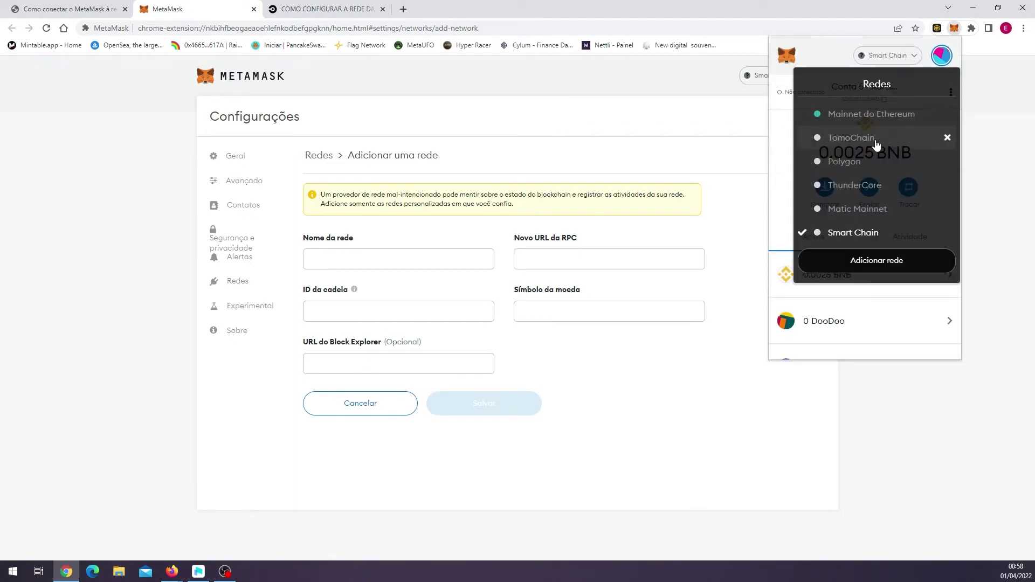
{"action": "left_click", "coordinate": [848, 237]}
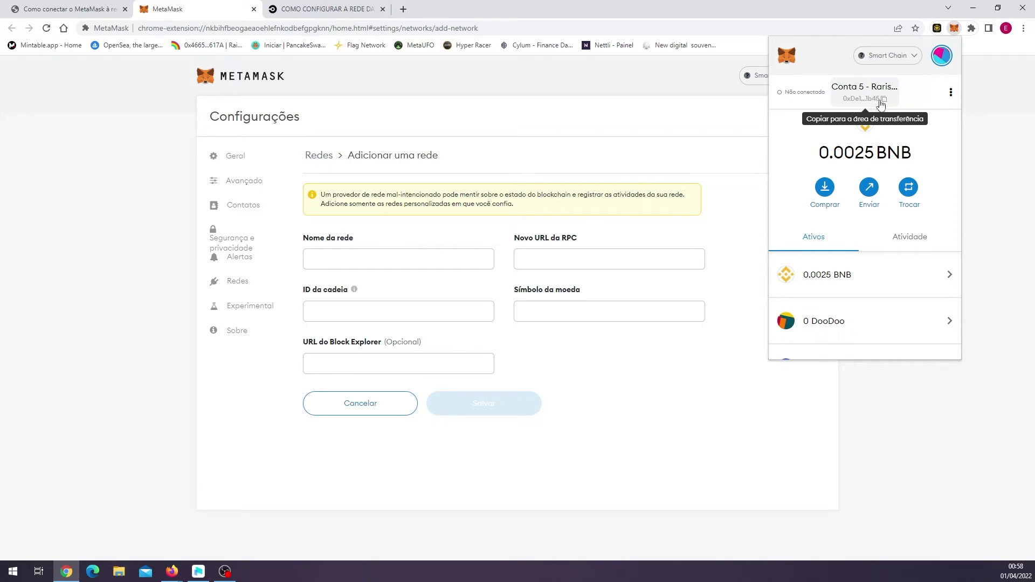
{"action": "left_click", "coordinate": [915, 56]}
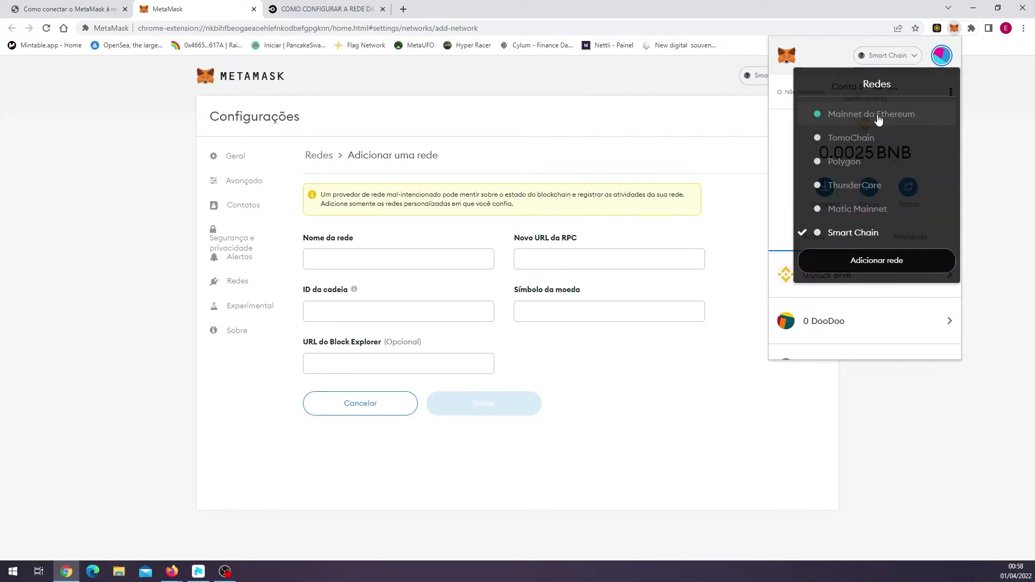
{"action": "left_click", "coordinate": [879, 119]}
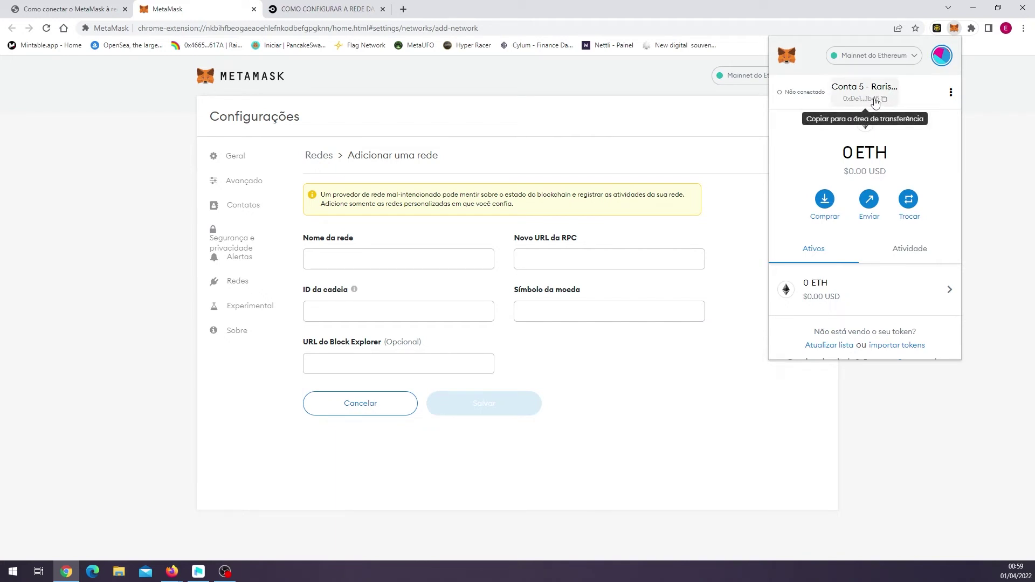
Step: Switch the wallet to Matic Mainnet and look through the account's assets there
{"action": "left_click", "coordinate": [913, 58]}
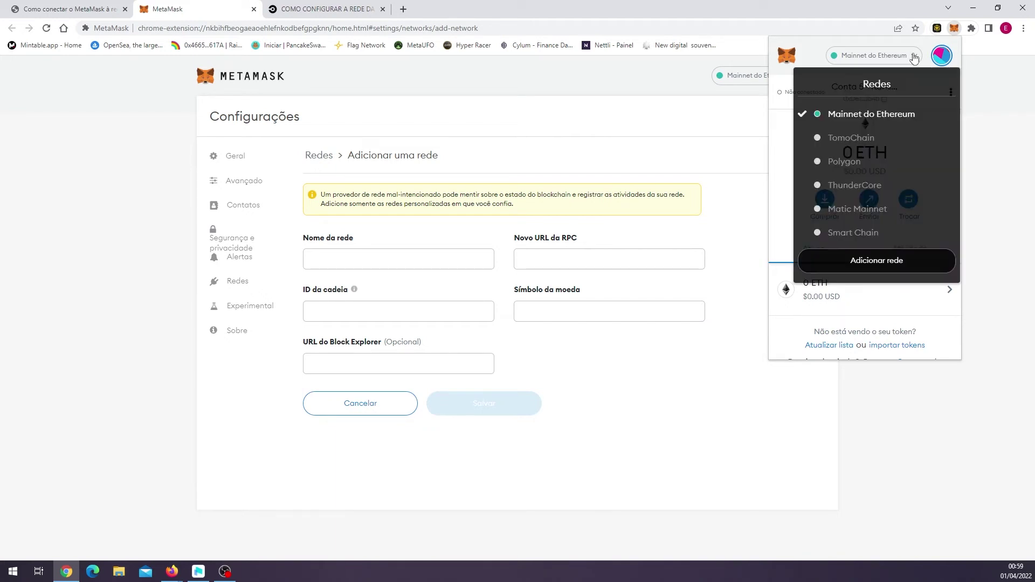
{"action": "left_click", "coordinate": [865, 209]}
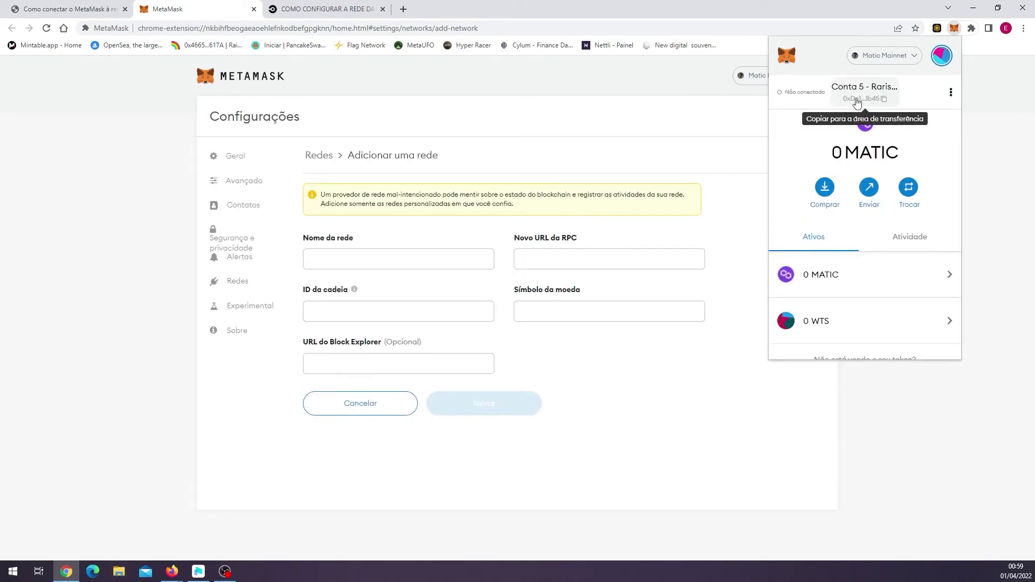
{"action": "scroll", "coordinate": [876, 264], "scroll_direction": "down", "scroll_amount": 1}
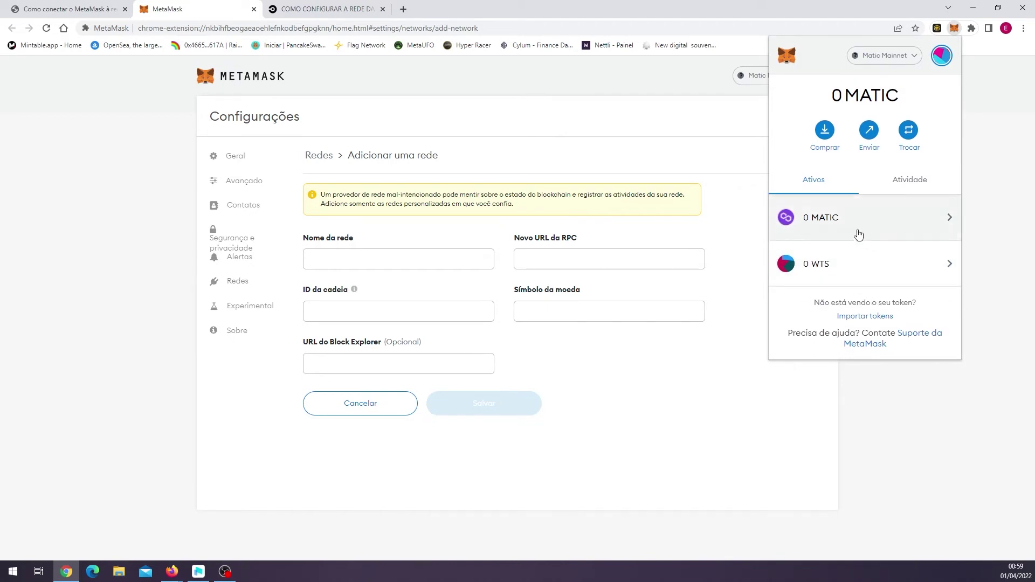
{"action": "scroll", "coordinate": [894, 157], "scroll_direction": "up", "scroll_amount": 1}
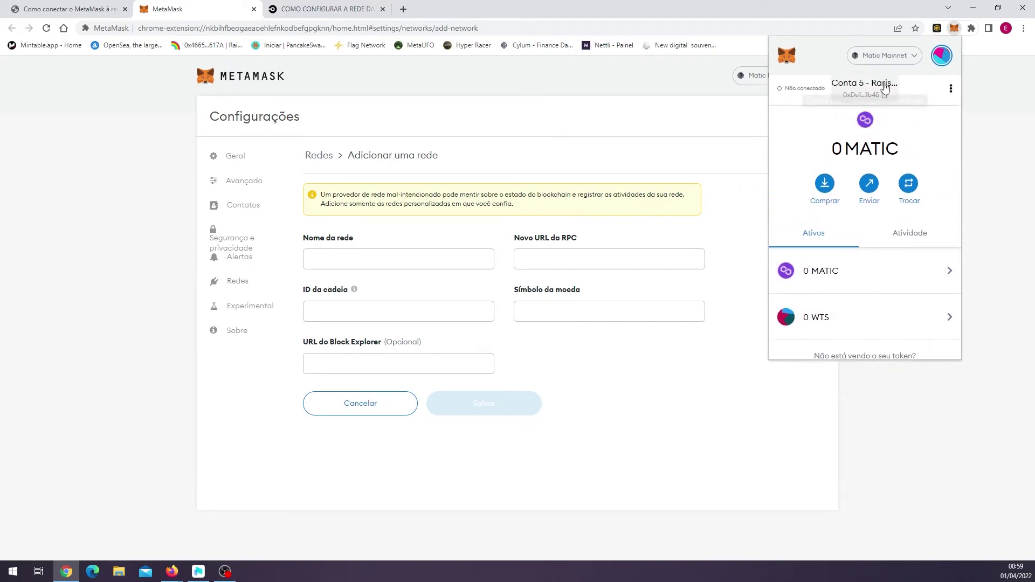
Step: Switch the wallet to Smart Chain and then back to Mainnet do Ethereum
{"action": "left_click", "coordinate": [914, 57]}
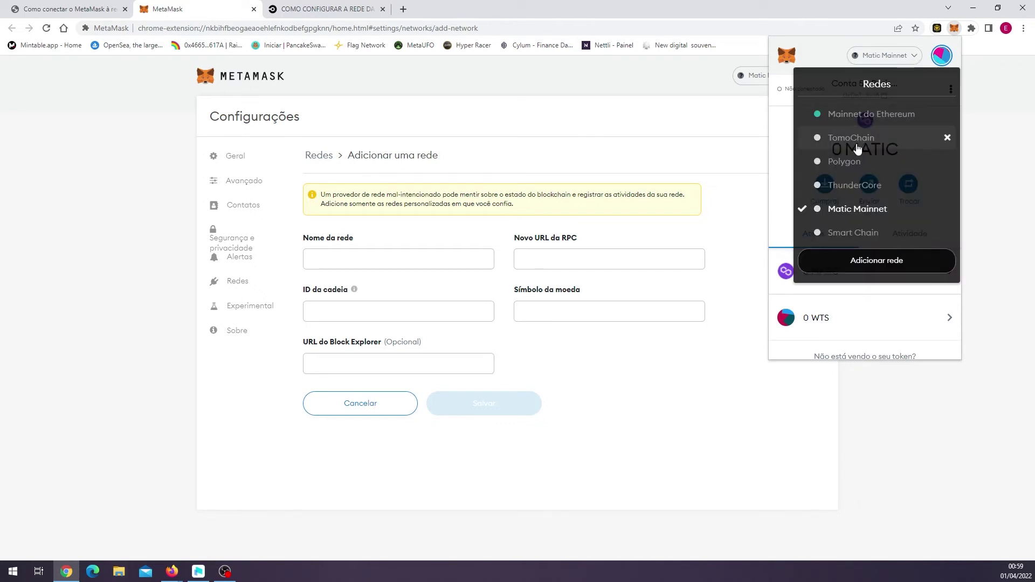
{"action": "left_click", "coordinate": [843, 235]}
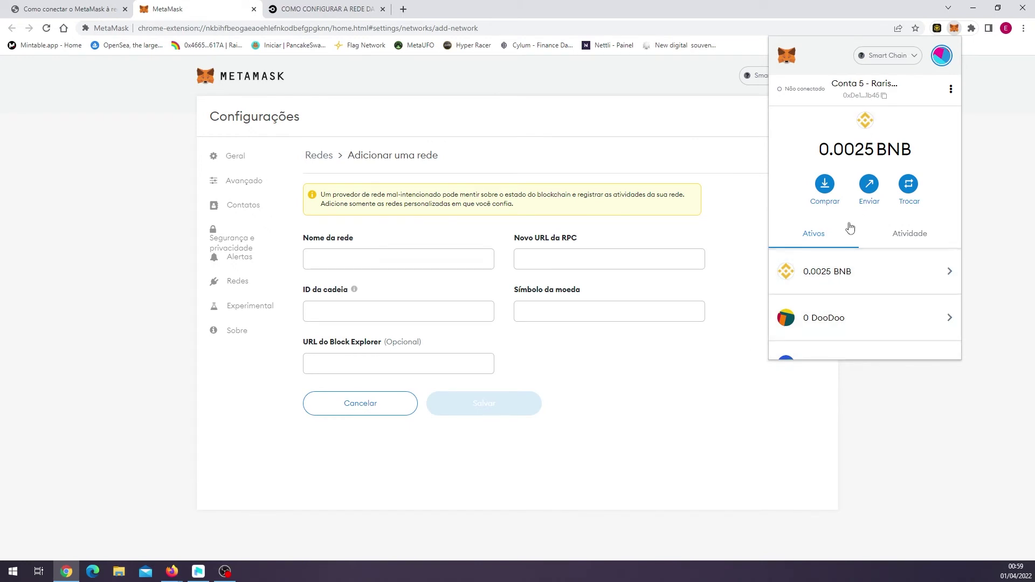
{"action": "left_click", "coordinate": [911, 56]}
{"action": "left_click", "coordinate": [879, 117]}
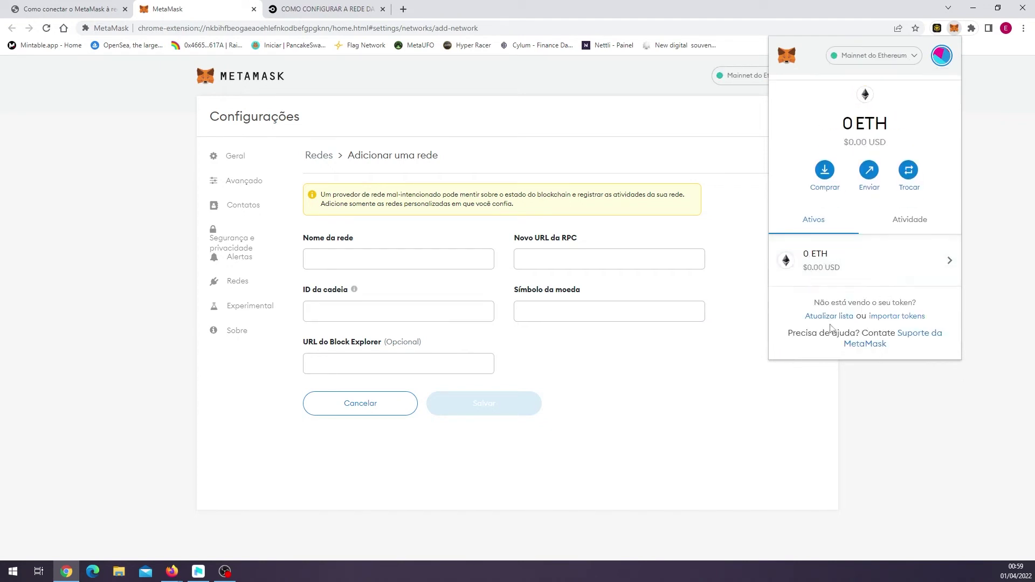
Step: Try to find a token by its pasted contract address in the Mainnet do Ethereum token import, and close the import form
{"action": "left_click", "coordinate": [894, 317]}
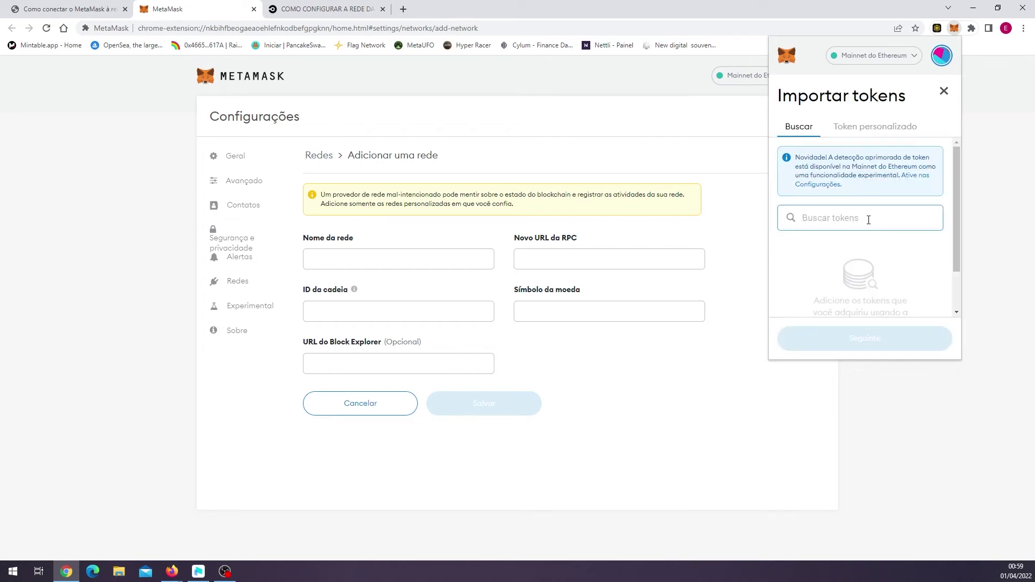
{"action": "key", "text": "ctrl+v"}
{"action": "left_click_drag", "start_coordinate": [890, 215], "coordinate": [743, 221]}
{"action": "key", "text": "BackSpace"}
{"action": "key", "text": "alt+Tab"}
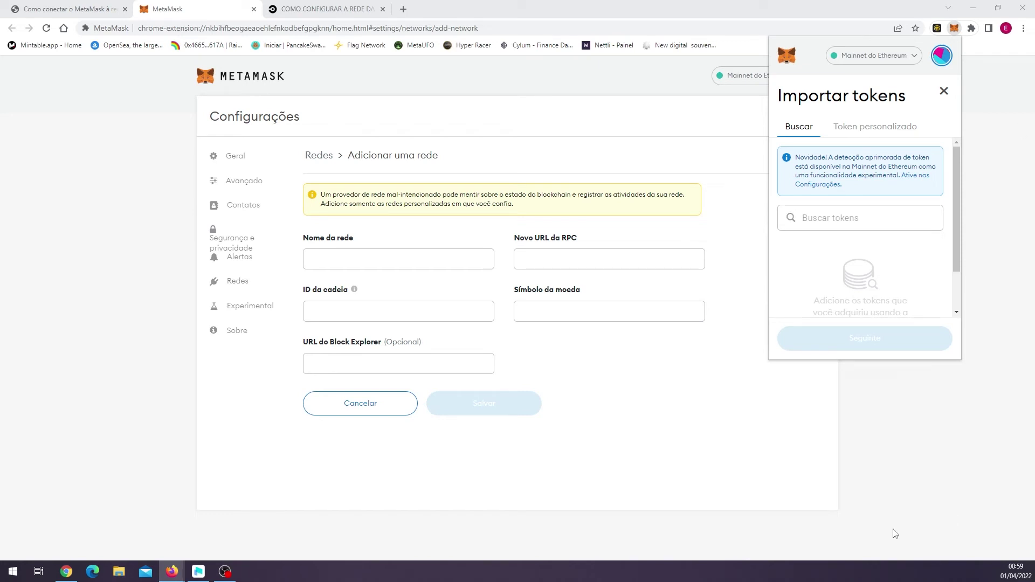
{"action": "left_click", "coordinate": [815, 221]}
{"action": "key", "text": "ctrl+v"}
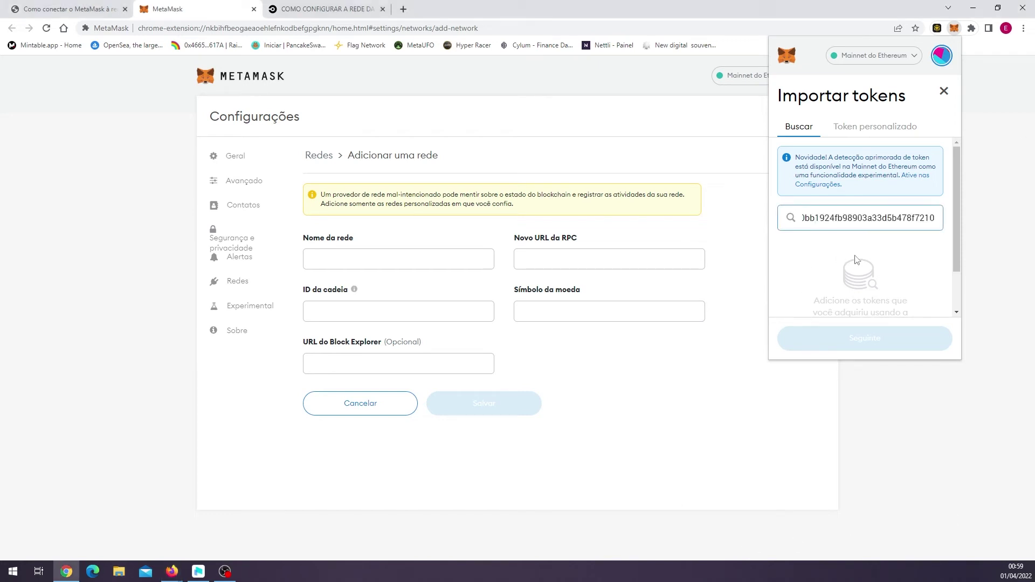
{"action": "scroll", "coordinate": [862, 253], "scroll_direction": "down", "scroll_amount": 1}
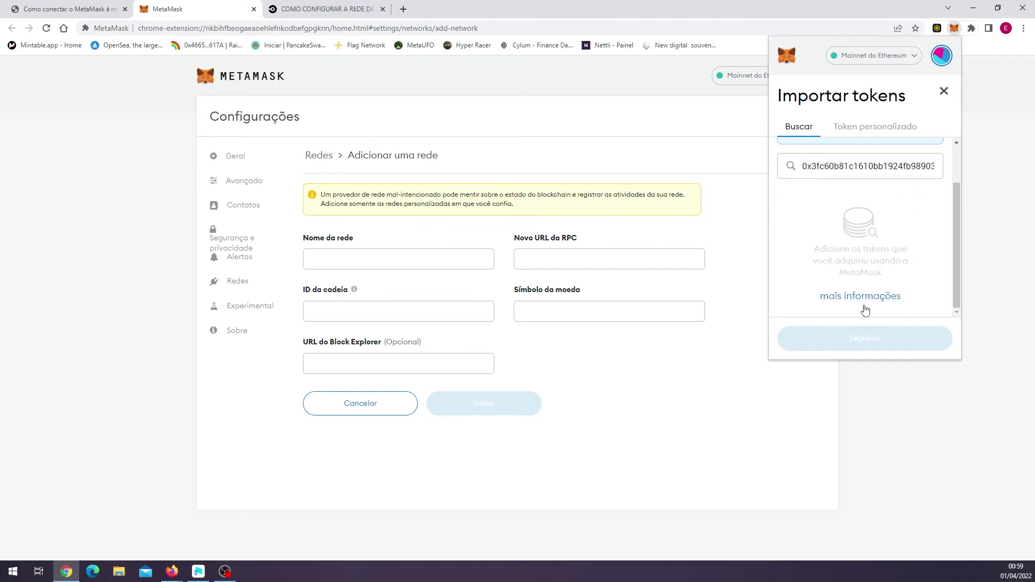
{"action": "scroll", "coordinate": [861, 310], "scroll_direction": "up", "scroll_amount": 1}
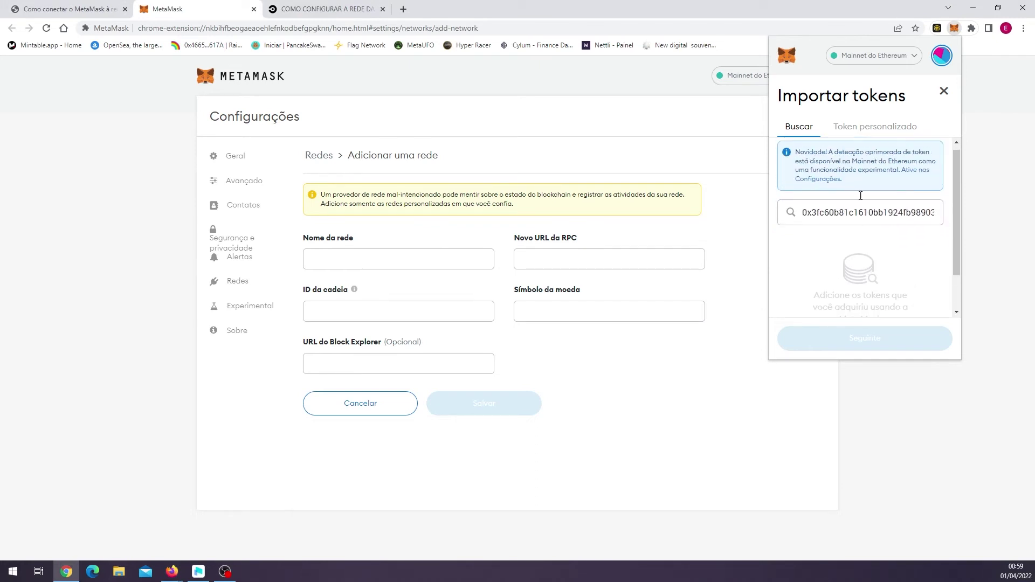
{"action": "left_click", "coordinate": [943, 93]}
Step: Switch the wallet from Mainnet do Ethereum to the Smart Chain network
{"action": "left_click", "coordinate": [916, 58]}
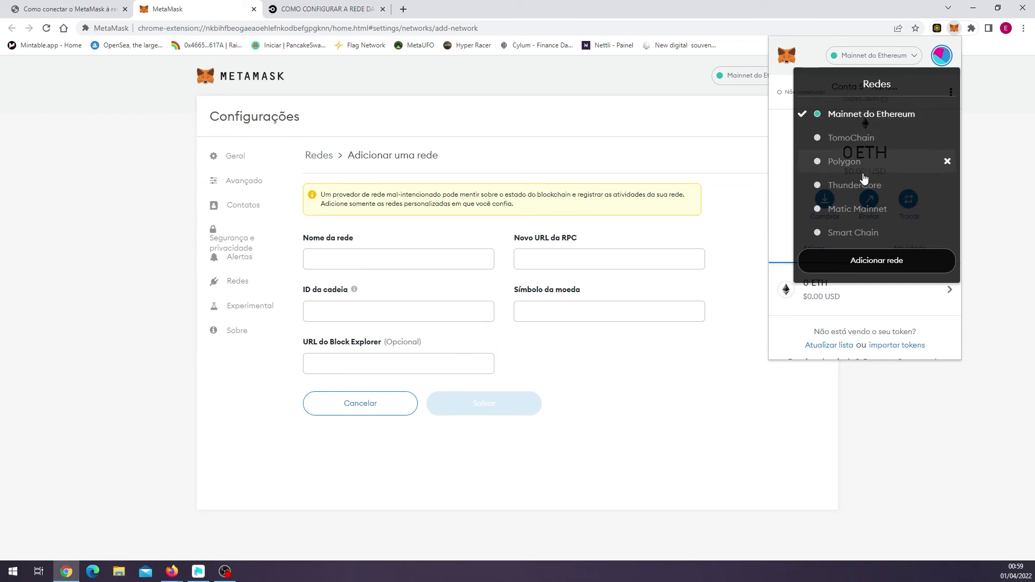
{"action": "key", "text": "Escape"}
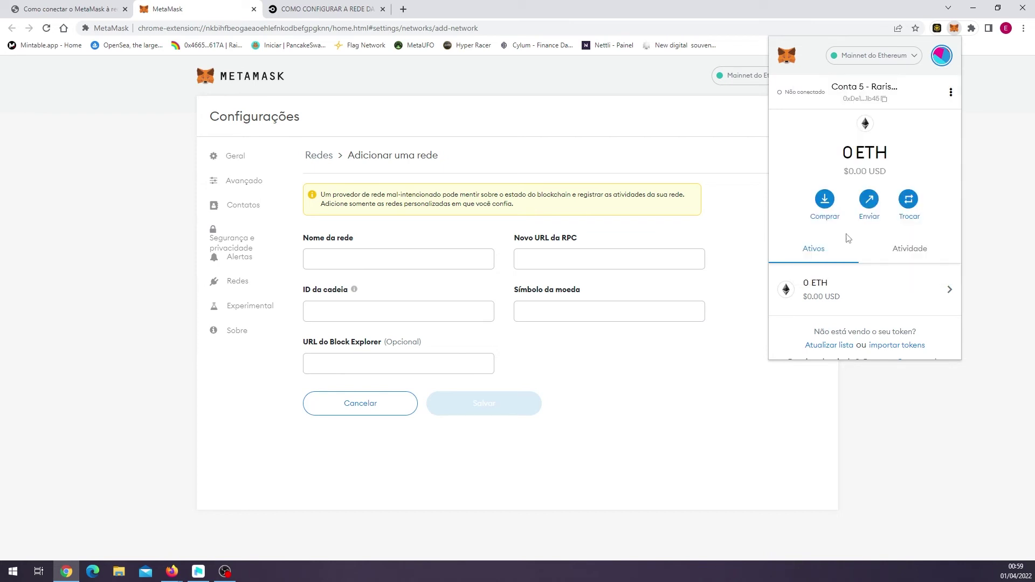
{"action": "scroll", "coordinate": [905, 295], "scroll_direction": "down", "scroll_amount": 1}
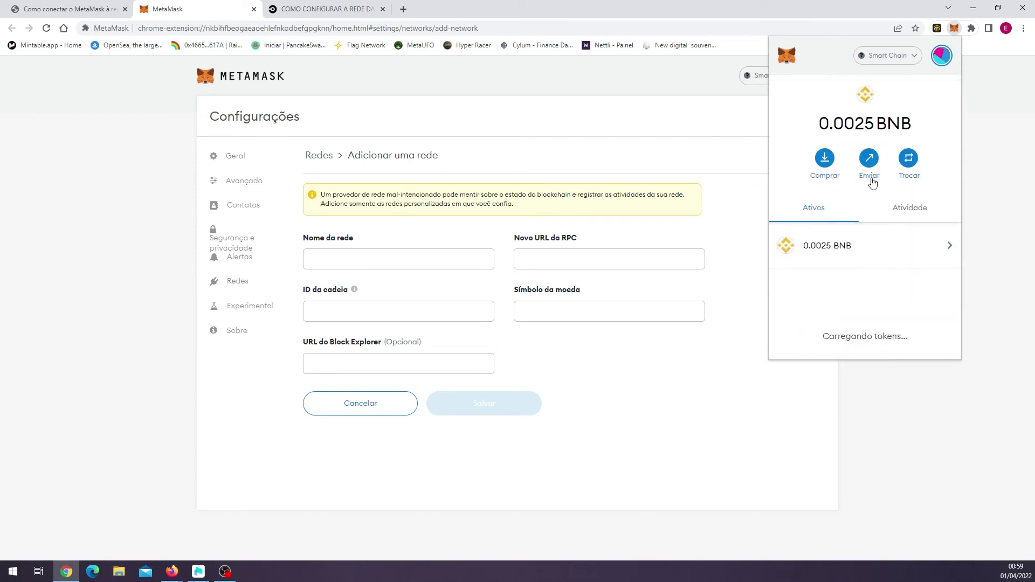
Step: Try to import a custom token on Smart Chain using its pasted contract address, and close the import form
{"action": "scroll", "coordinate": [884, 293], "scroll_direction": "down", "scroll_amount": 5}
{"action": "scroll", "coordinate": [879, 293], "scroll_direction": "down", "scroll_amount": 5}
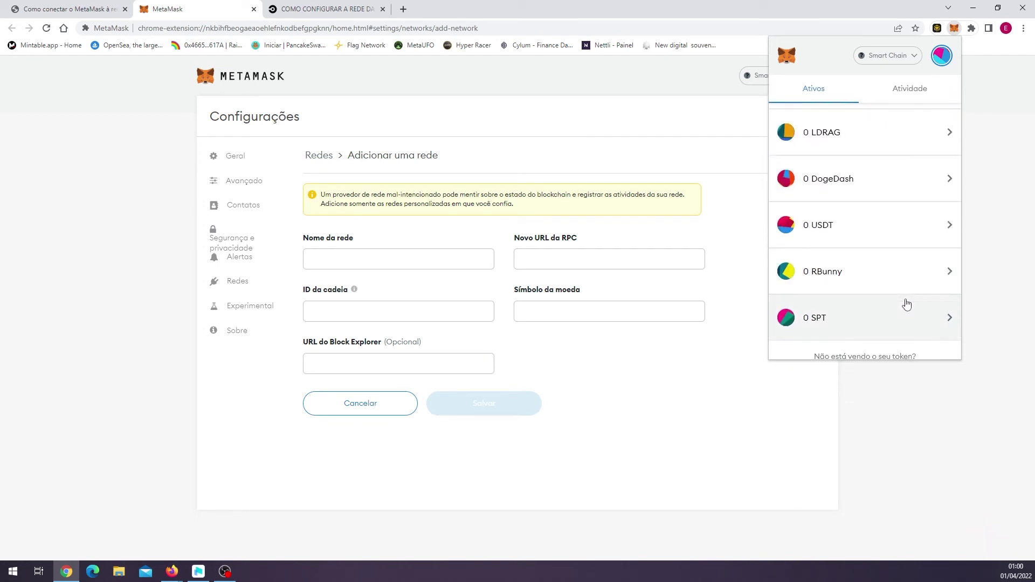
{"action": "left_click", "coordinate": [802, 229]}
{"action": "key", "text": "ctrl+v"}
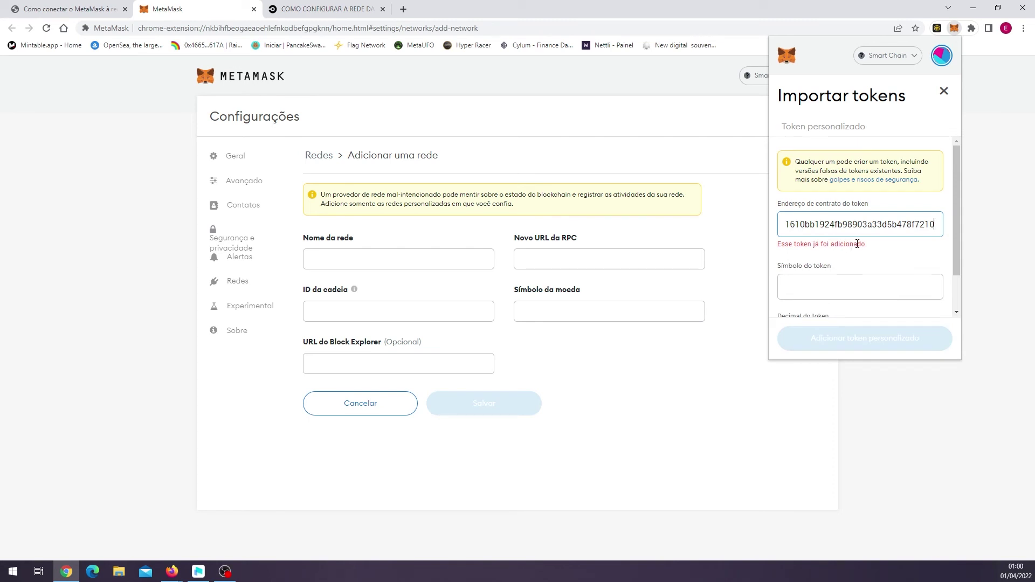
{"action": "left_click", "coordinate": [945, 94]}
Step: View the details of the SPT token in the Smart Chain assets and return to the account overview
{"action": "scroll", "coordinate": [843, 272], "scroll_direction": "down", "scroll_amount": 10}
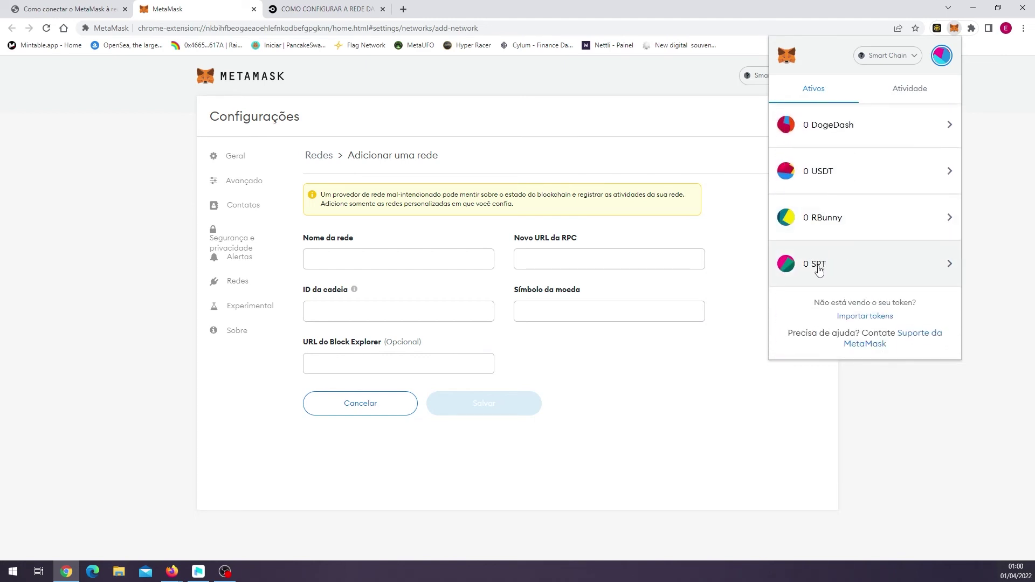
{"action": "left_click", "coordinate": [950, 269]}
{"action": "left_click", "coordinate": [786, 94]}
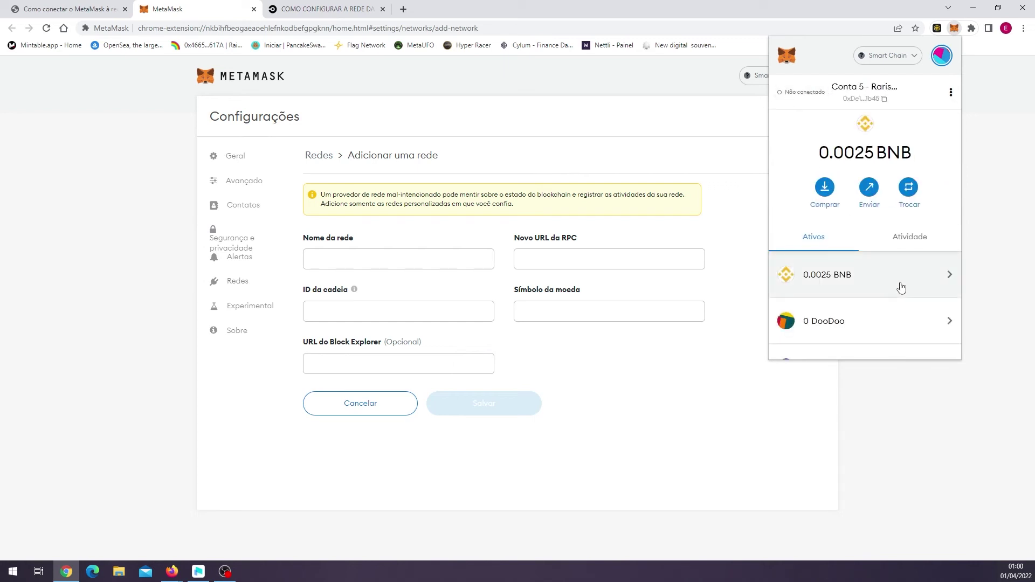
Step: Review the networks available in the wallet, such as Matic Mainnet and TomoChain, and close the list without switching
{"action": "left_click", "coordinate": [914, 56]}
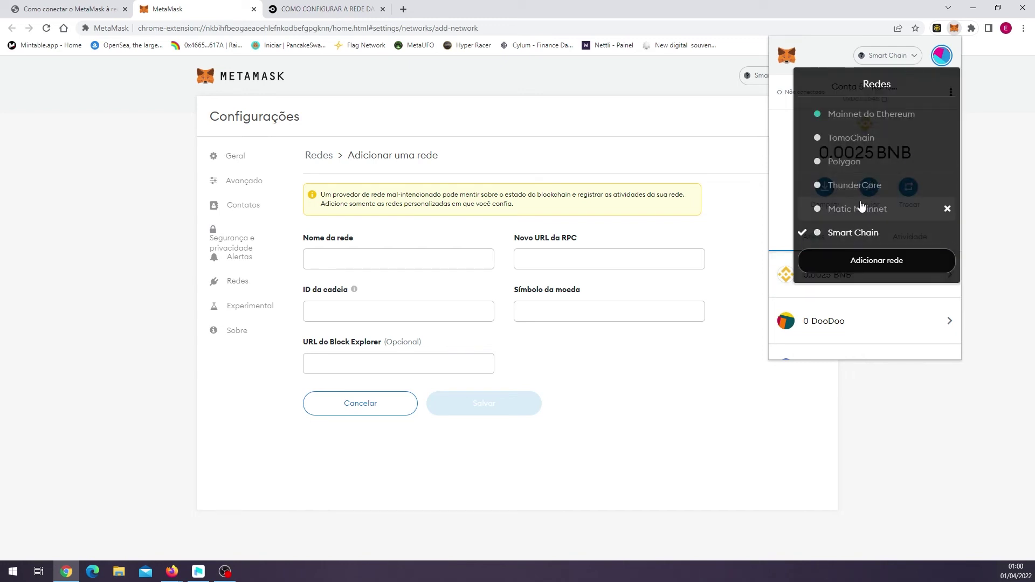
{"action": "mouse_move", "coordinate": [857, 215]}
{"action": "mouse_move", "coordinate": [852, 143]}
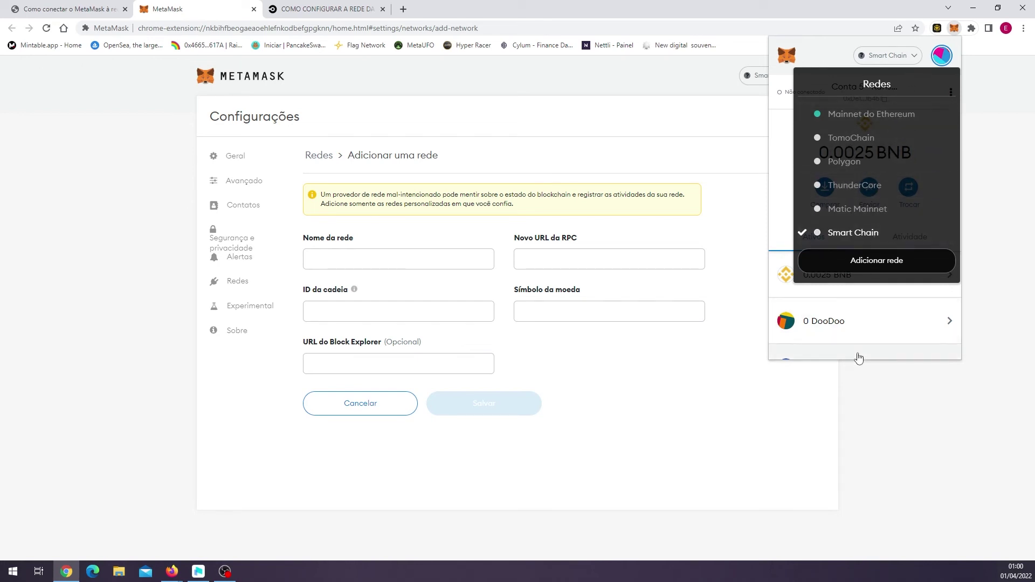
{"action": "left_click", "coordinate": [844, 50]}
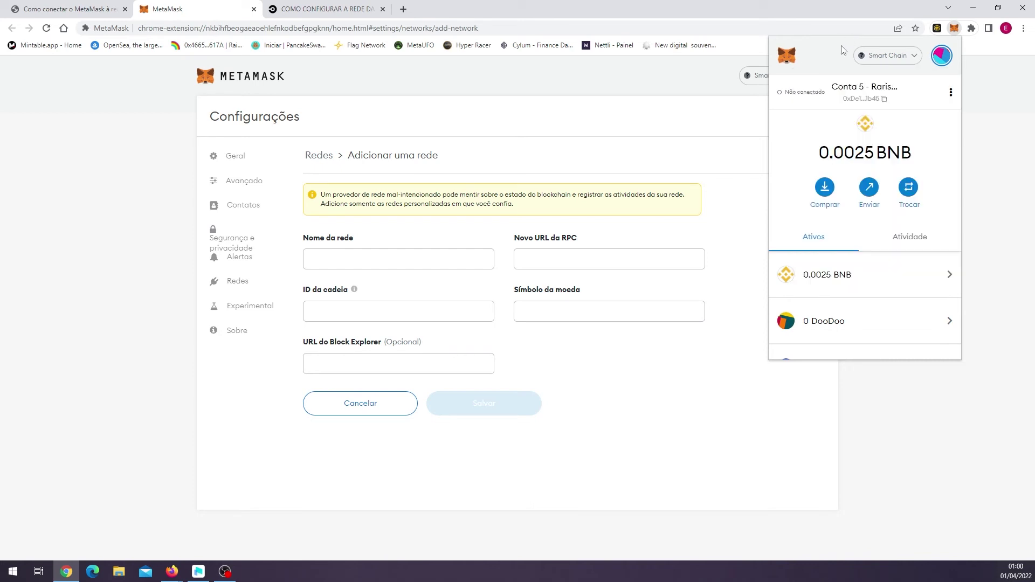
Step: Switch the wallet to Mainnet do Ethereum and from there to Matic Mainnet
{"action": "left_click", "coordinate": [908, 57]}
{"action": "left_click", "coordinate": [855, 110]}
{"action": "left_click", "coordinate": [905, 59]}
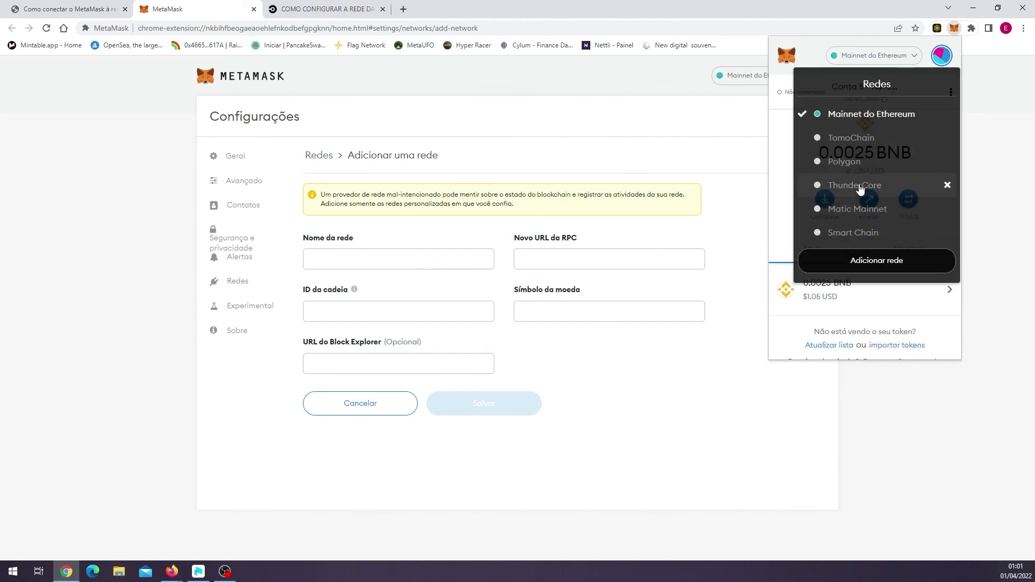
{"action": "left_click", "coordinate": [859, 185]}
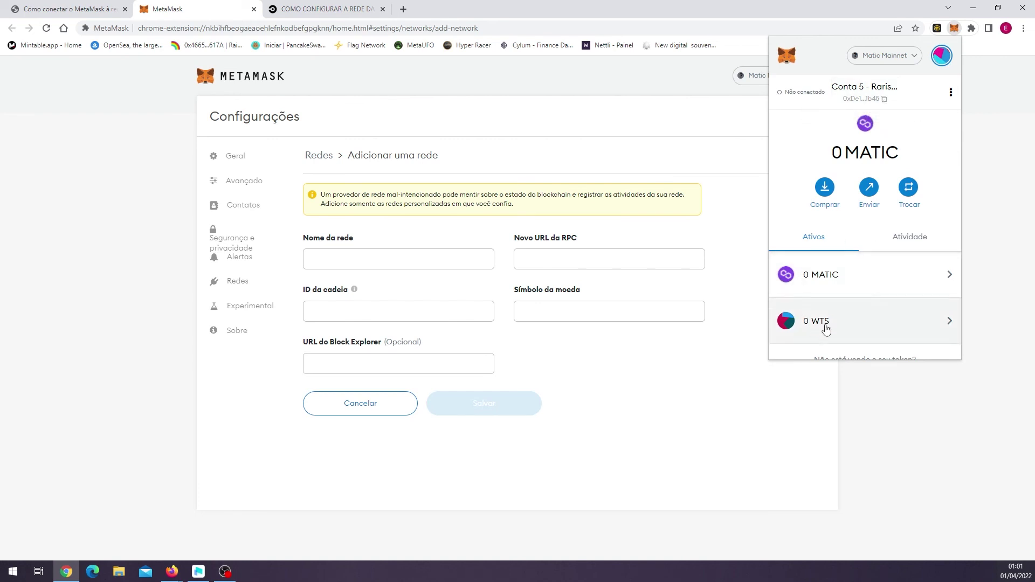
Step: Switch the wallet back to Smart Chain and look through its assets to the end of the token list
{"action": "left_click", "coordinate": [910, 59]}
{"action": "left_click", "coordinate": [857, 232]}
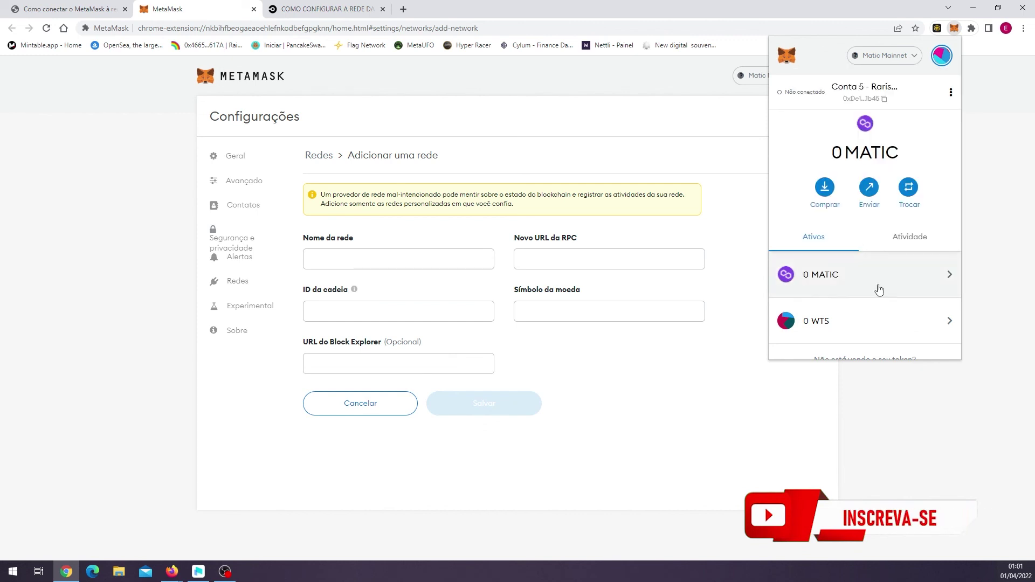
{"action": "scroll", "coordinate": [895, 302], "scroll_direction": "down", "scroll_amount": 5}
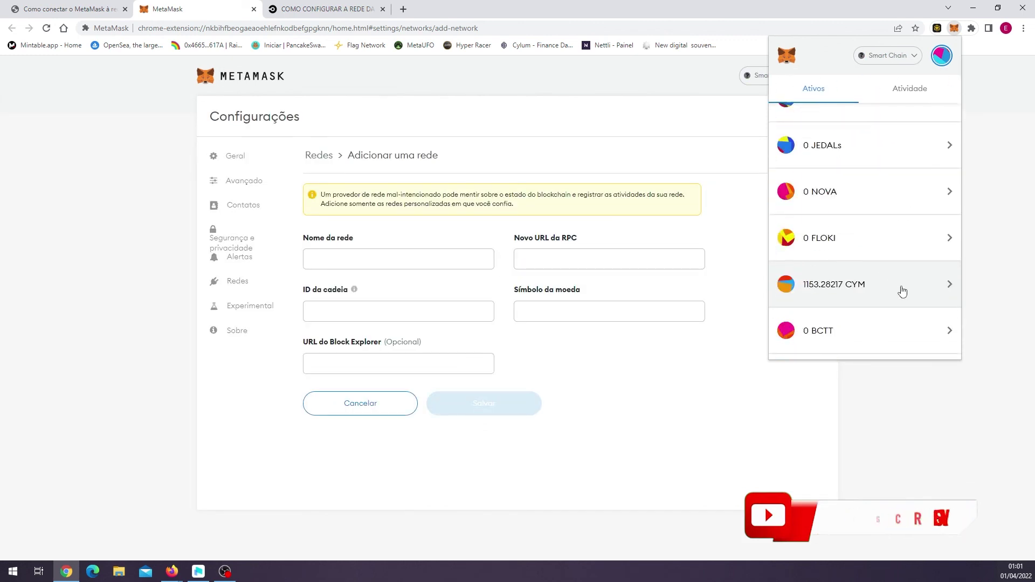
{"action": "scroll", "coordinate": [903, 291], "scroll_direction": "down", "scroll_amount": 6}
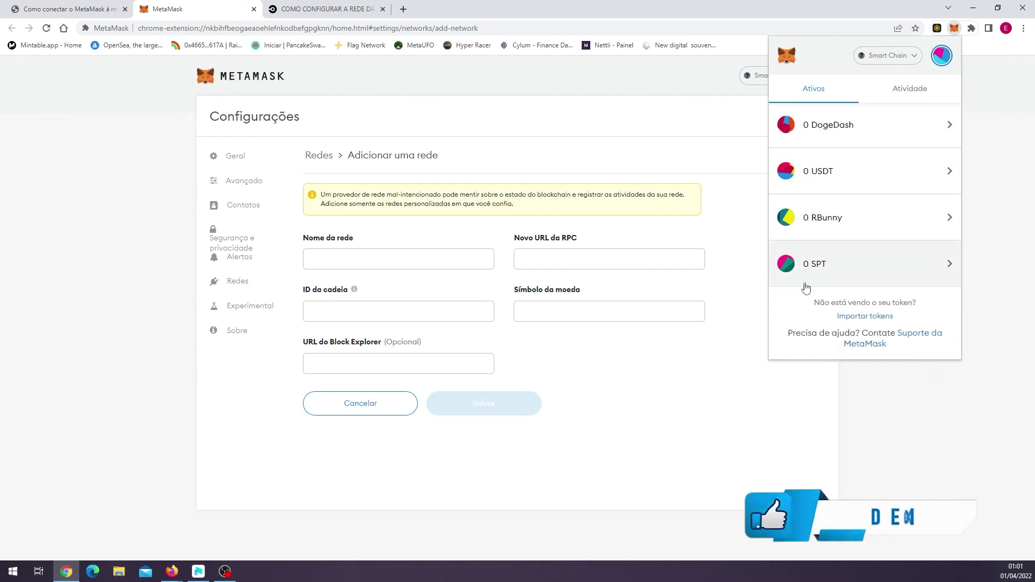